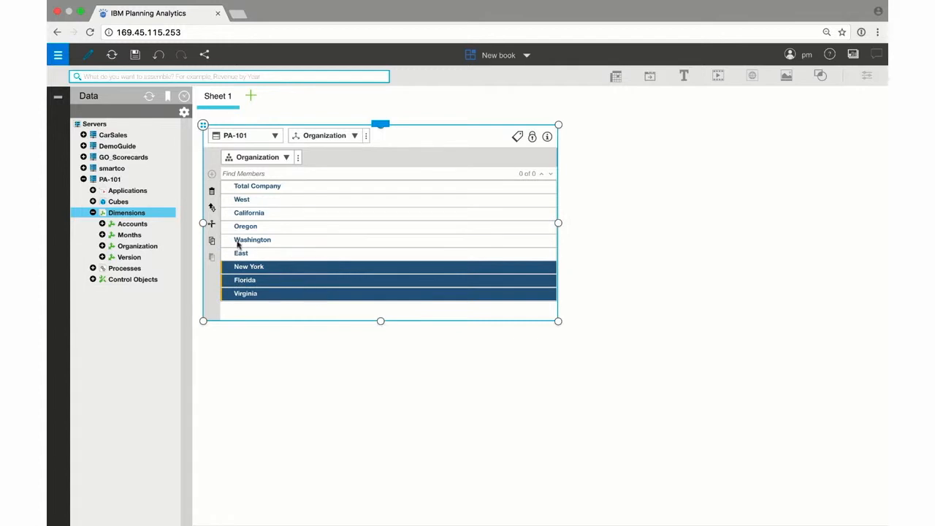
Move New York, Florida and Virginia under East as its children.
left_click(212, 224)
left_click(244, 255)
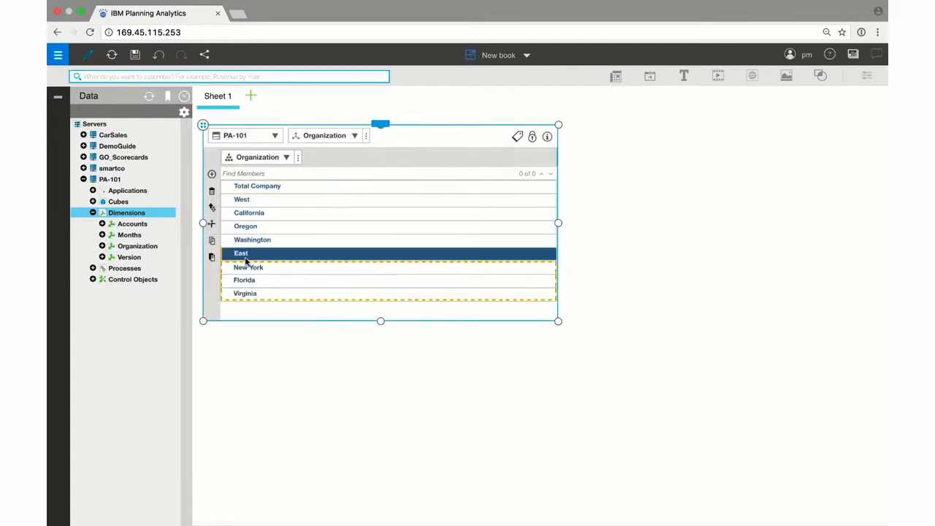
left_click(212, 257)
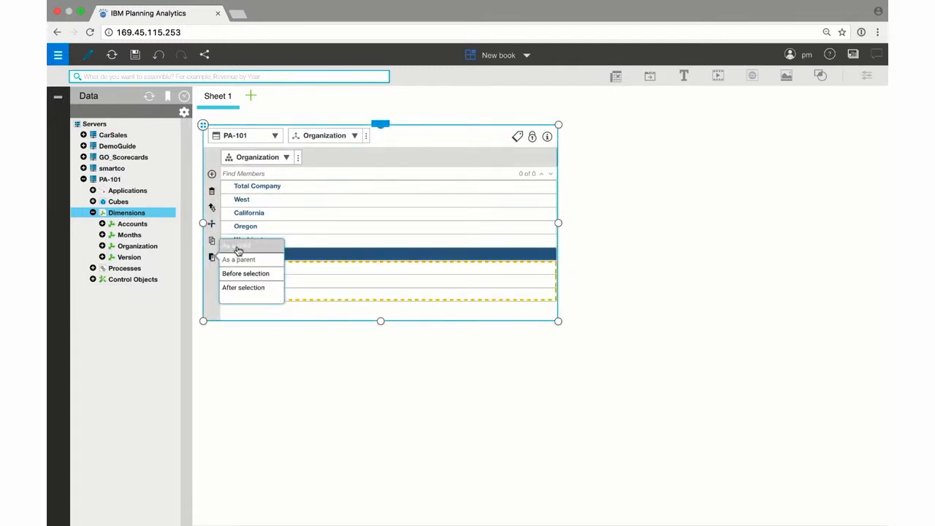
left_click(240, 246)
Move California, Oregon and Washington under West as its children.
left_click(258, 218)
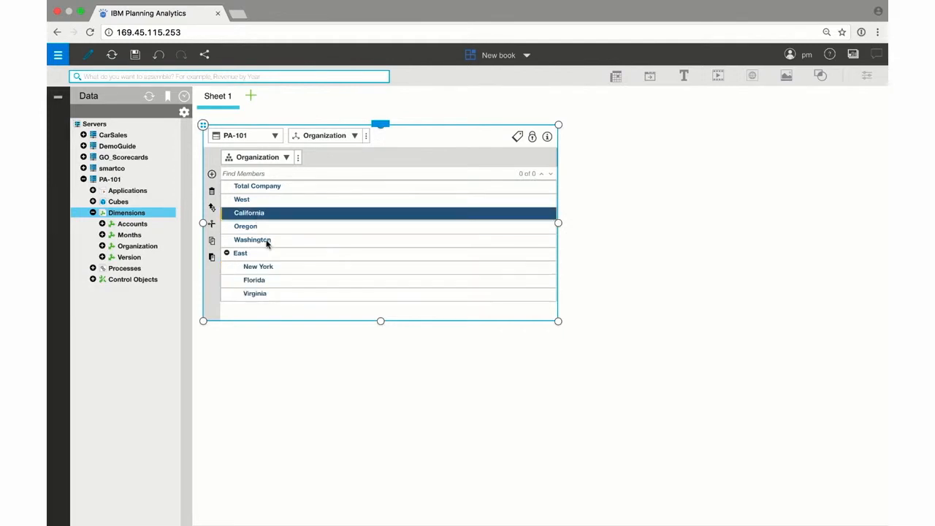
left_click(268, 242, "shift")
left_click(213, 226)
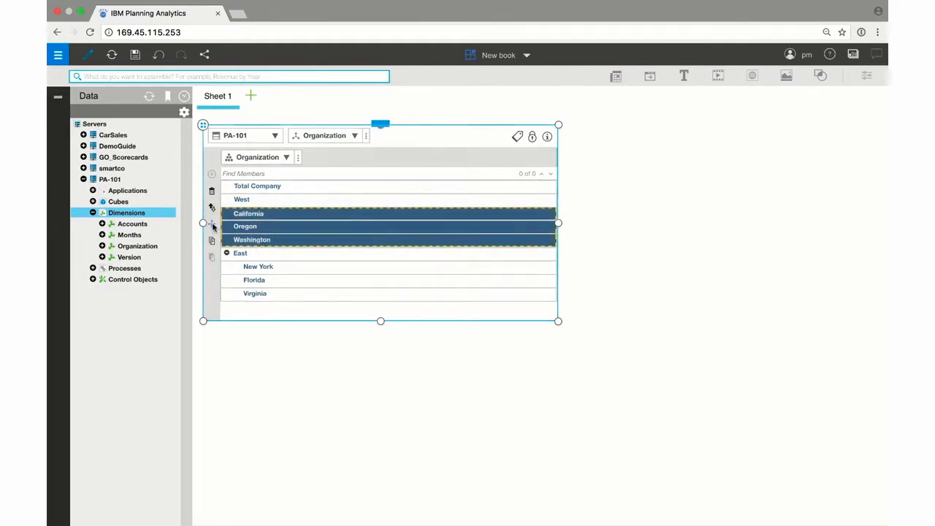
left_click(244, 200)
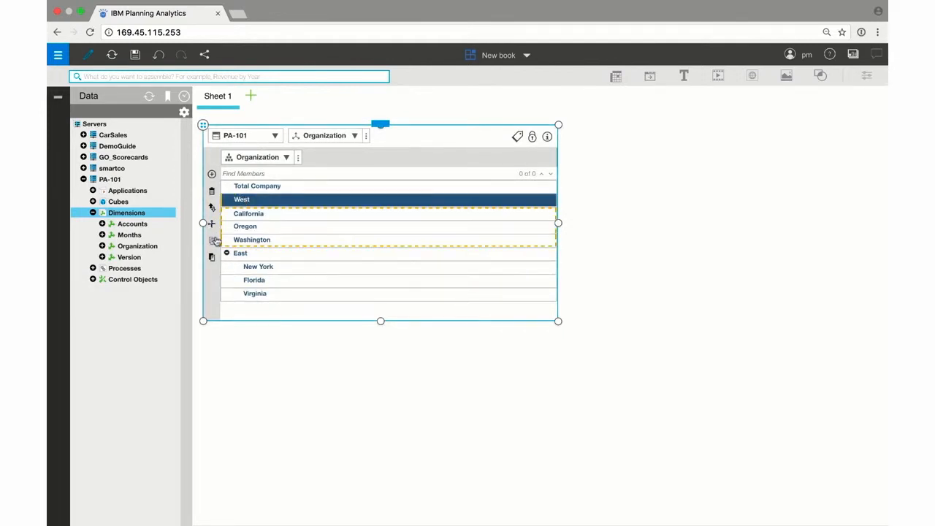
left_click(211, 257)
left_click(239, 250)
Nest West and East under Total Company.
left_click(269, 201)
mouse_move(269, 201)
left_mouse_down()
mouse_move(286, 201)
mouse_move(273, 186)
left_mouse_up()
left_click(275, 255)
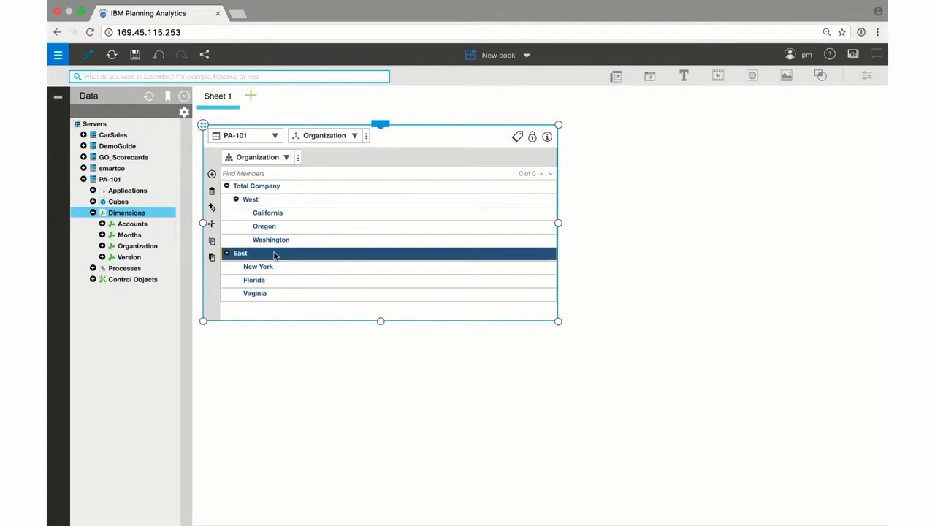
left_click_drag(276, 255, 275, 188)
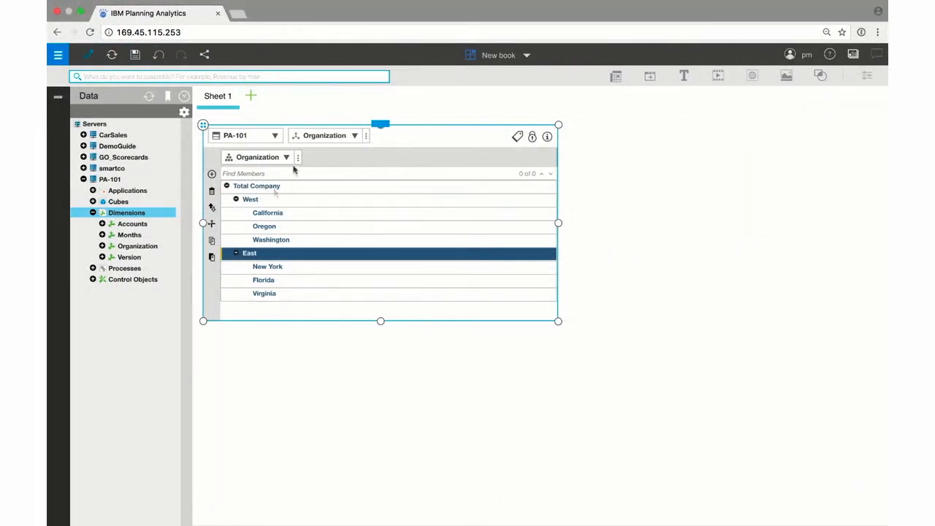
Create a new Organization hierarchy named By VP.
left_click(298, 161)
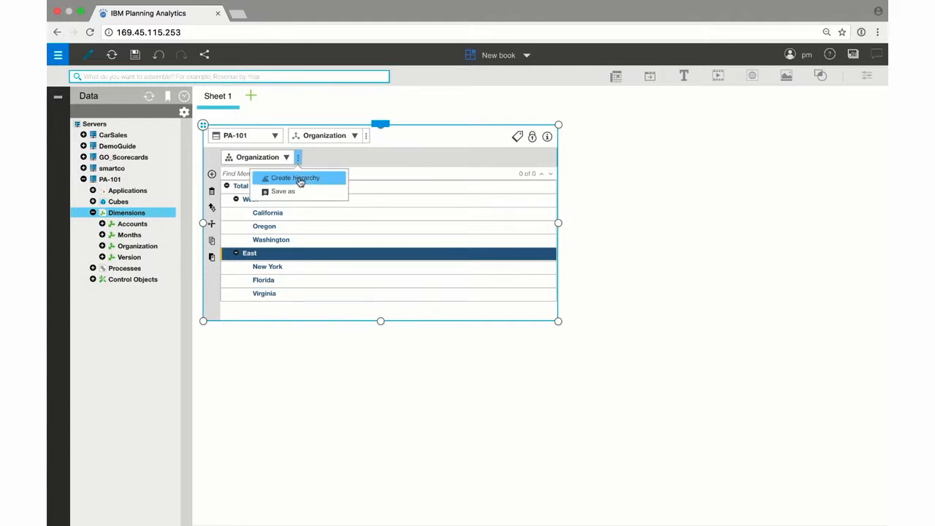
left_click(300, 180)
type("By VP")
left_click(301, 249)
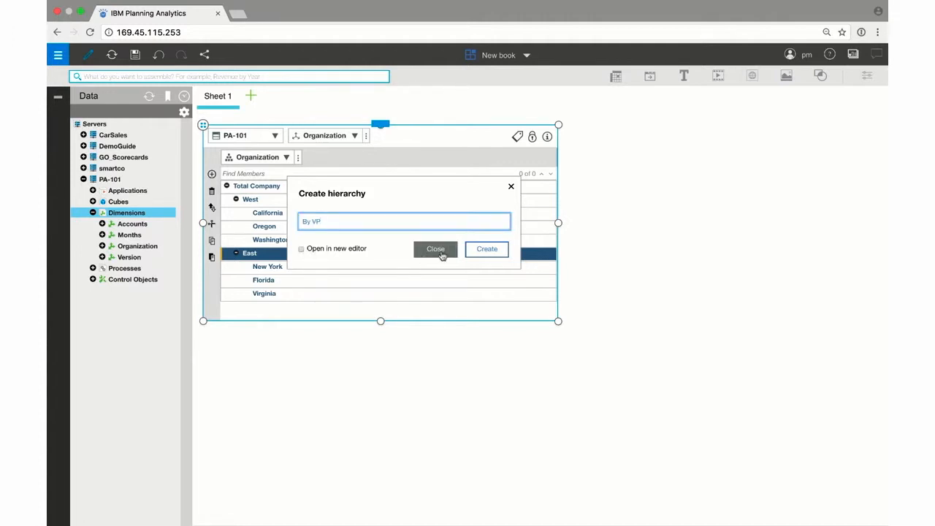
left_click(484, 249)
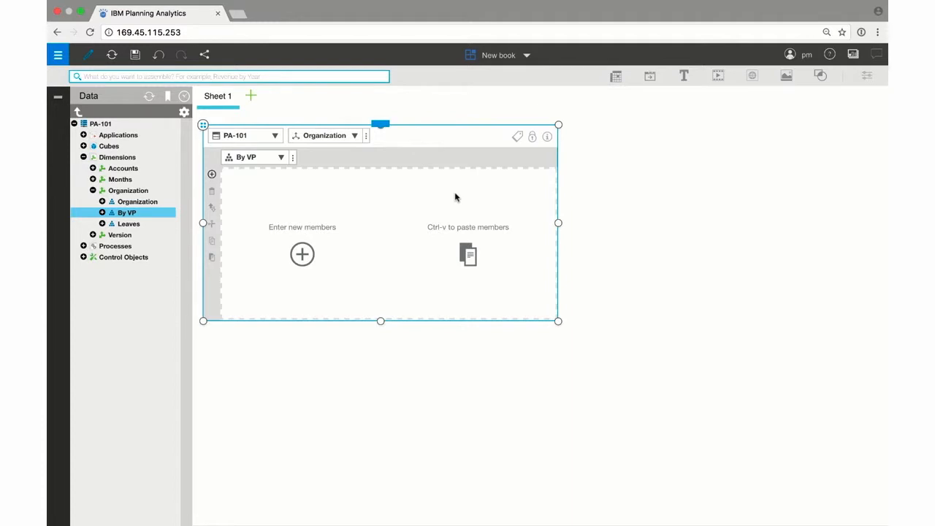
Paste the member list into By VP and move Oregon, Washington and Florida under VP2 as children.
type("Total Company VP1 California New York Virginia VP2 Oregon Washington Florida")
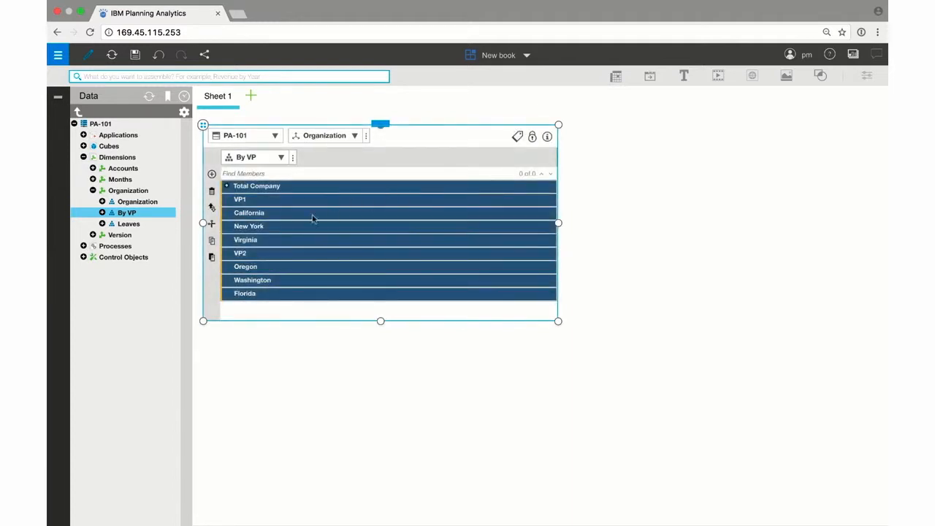
left_click(281, 269)
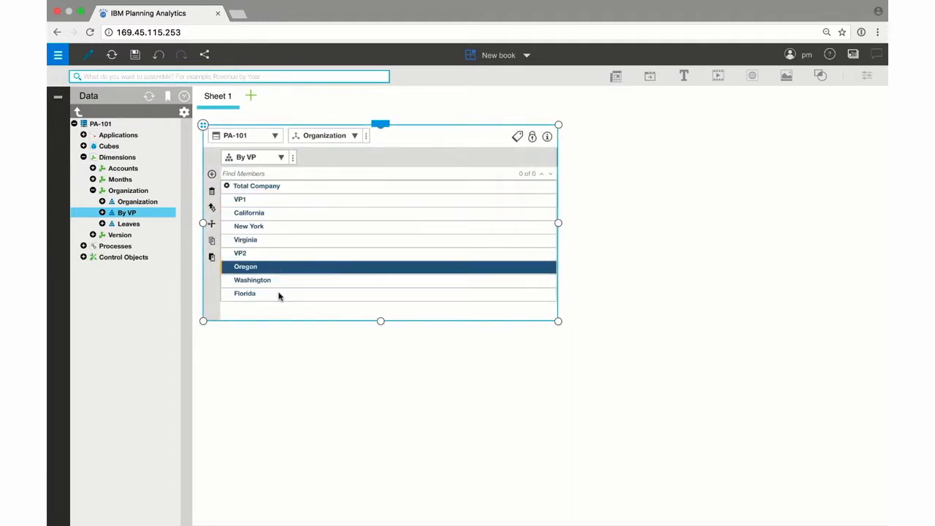
left_click(279, 295, "shift")
left_click(211, 223)
left_click(253, 254)
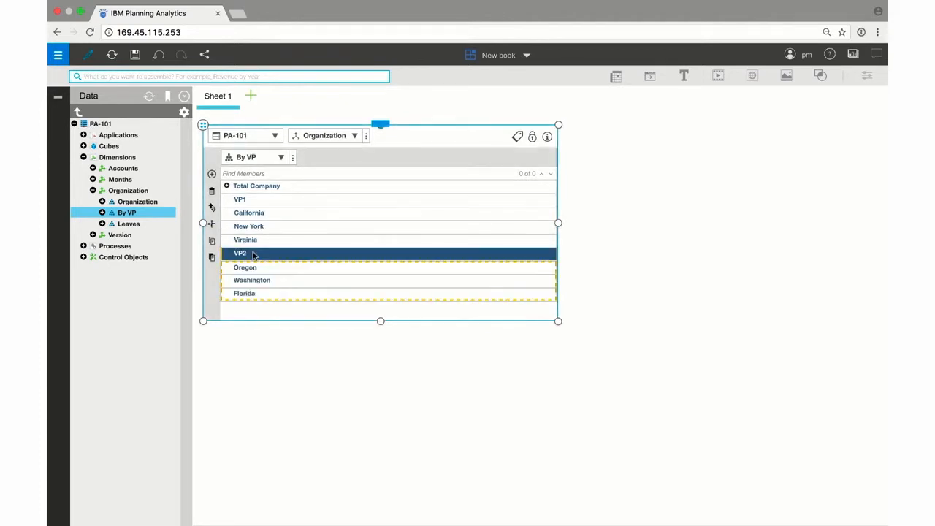
left_click(212, 257)
left_click(239, 249)
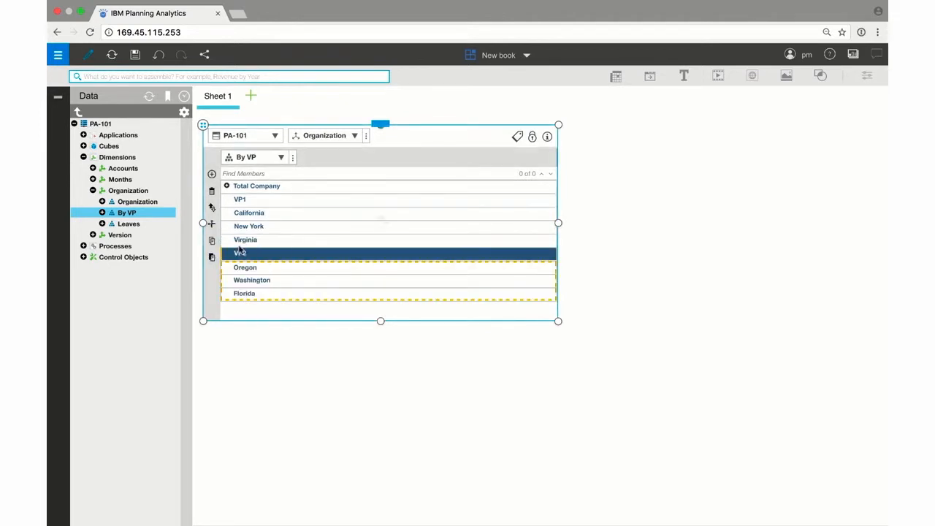
Move California, New York and Virginia under VP1 as its children.
left_click(275, 215)
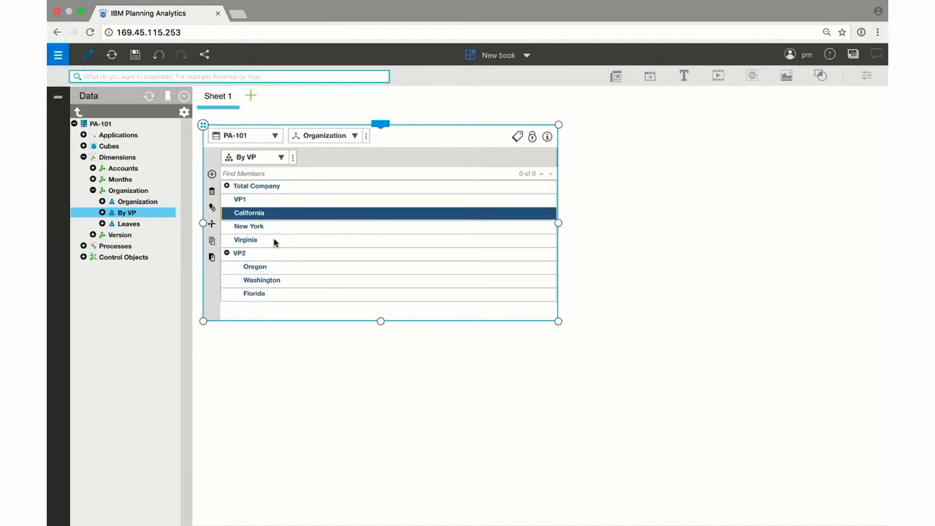
left_click(274, 240, "shift")
left_click(212, 224)
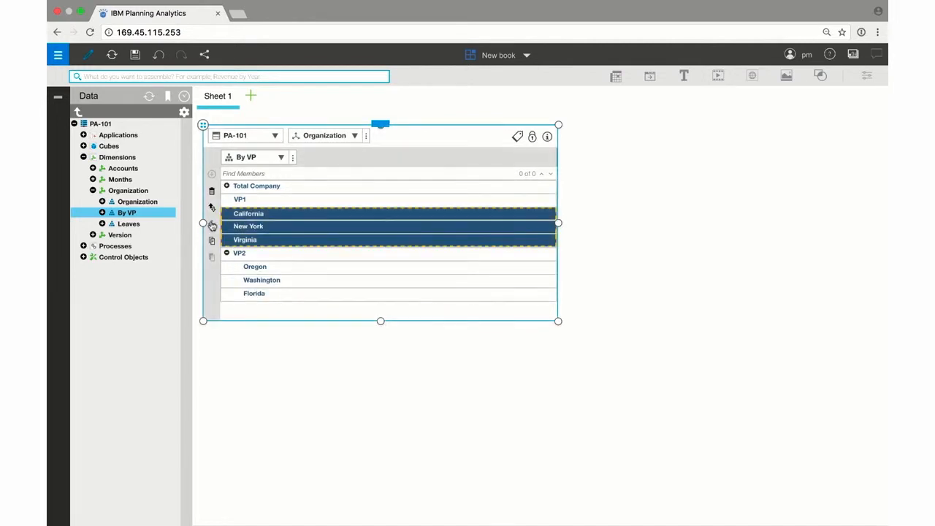
left_click(247, 201)
left_click(212, 257)
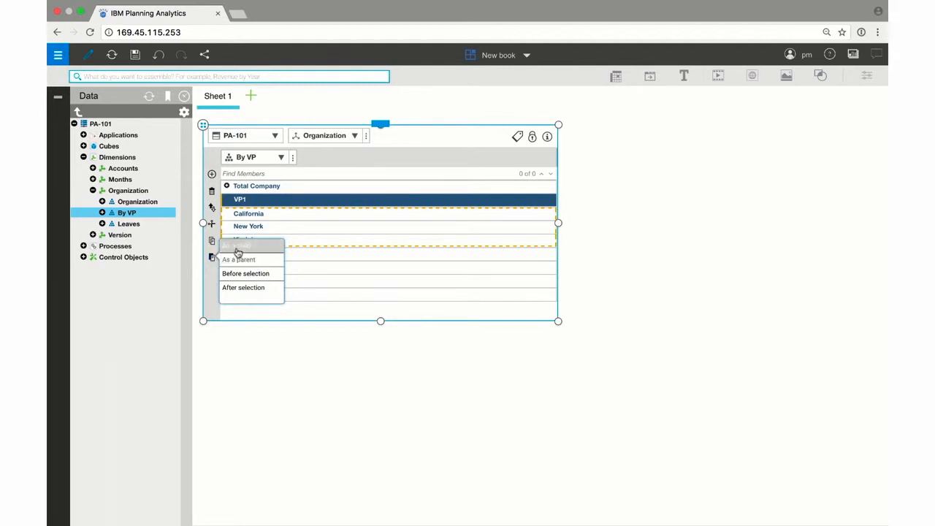
left_click(238, 247)
Nest VP1 and VP2 under Total Company in the By VP hierarchy.
left_click(284, 200)
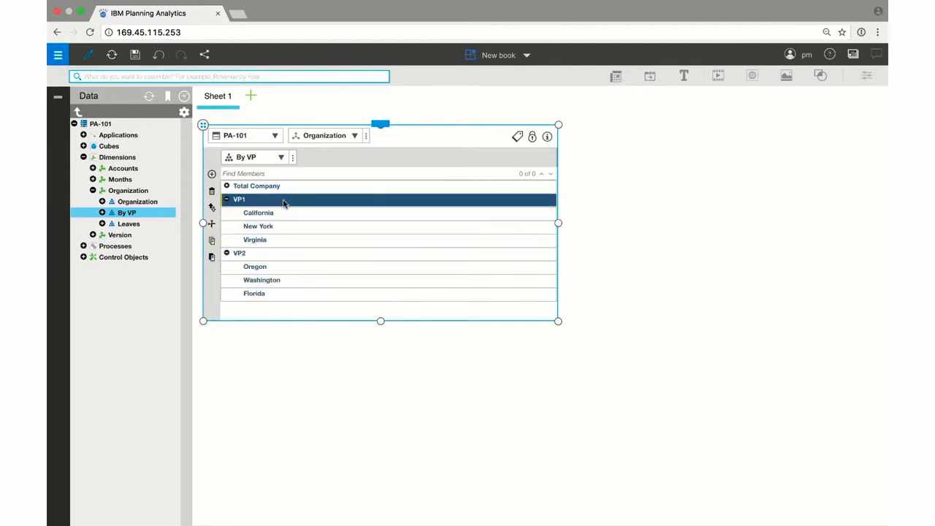
mouse_move(284, 204)
left_mouse_down()
mouse_move(296, 200)
mouse_move(286, 189)
left_mouse_up()
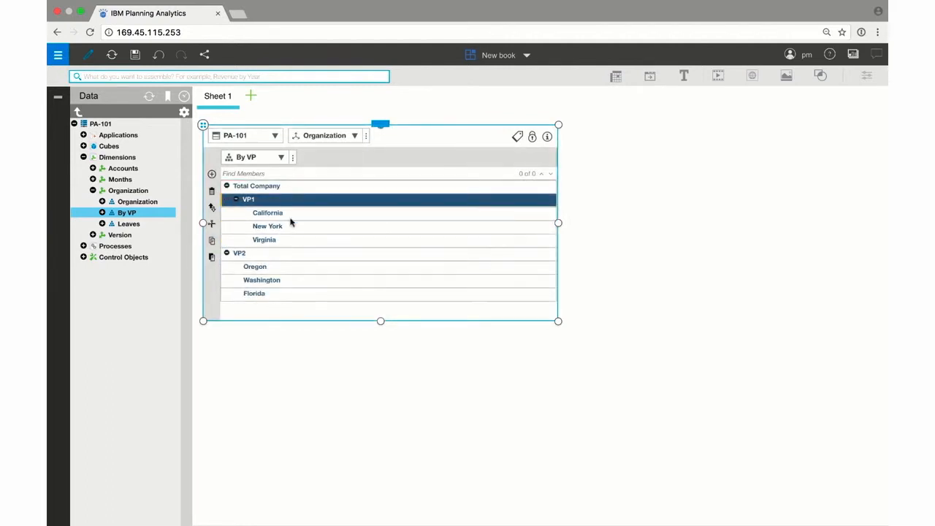
left_click(289, 256)
left_click_drag(288, 256, 284, 187)
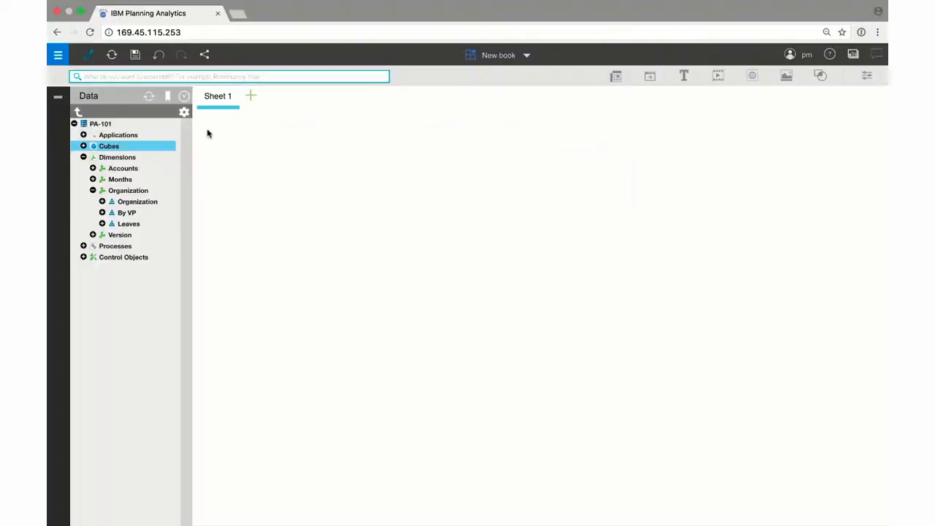
Create a cube named Opex using the Accounts, Months, Organization and Version dimensions.
right_click(125, 149)
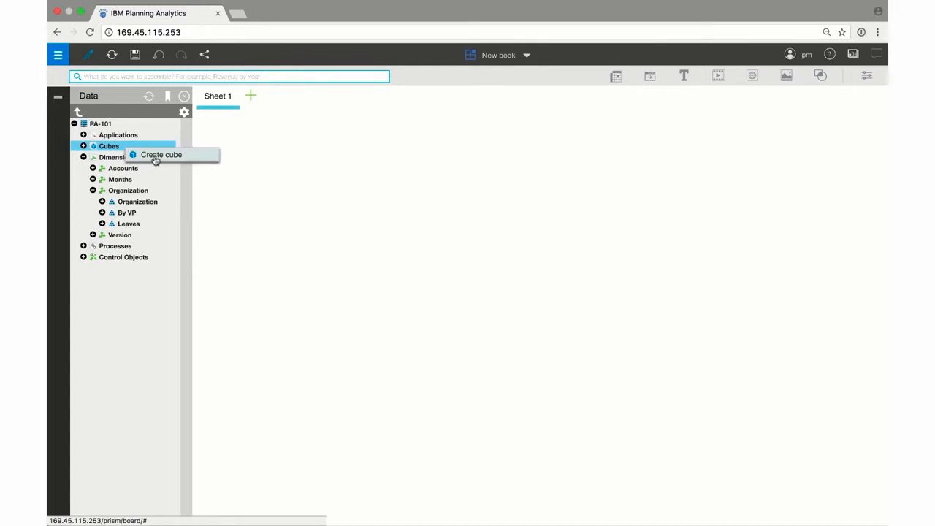
left_click(156, 156)
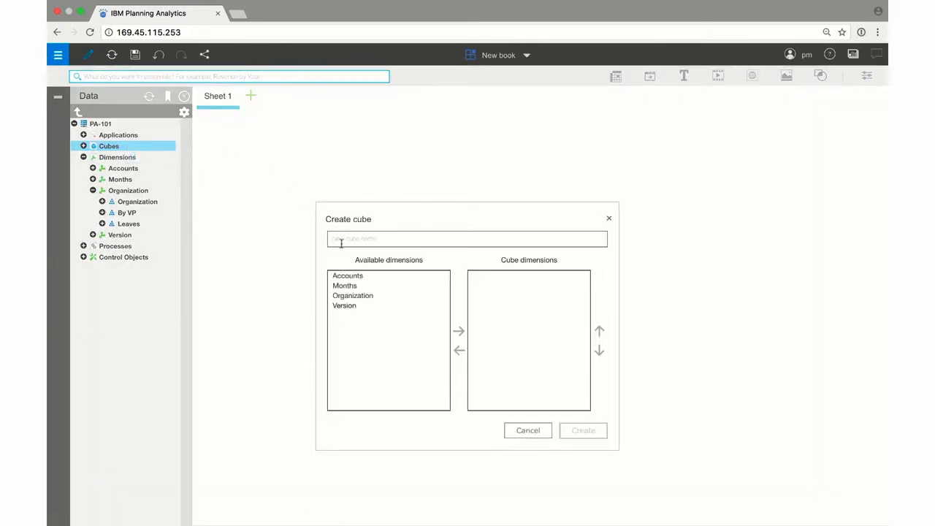
type("Opex")
left_click(359, 277)
left_click(362, 306, "shift")
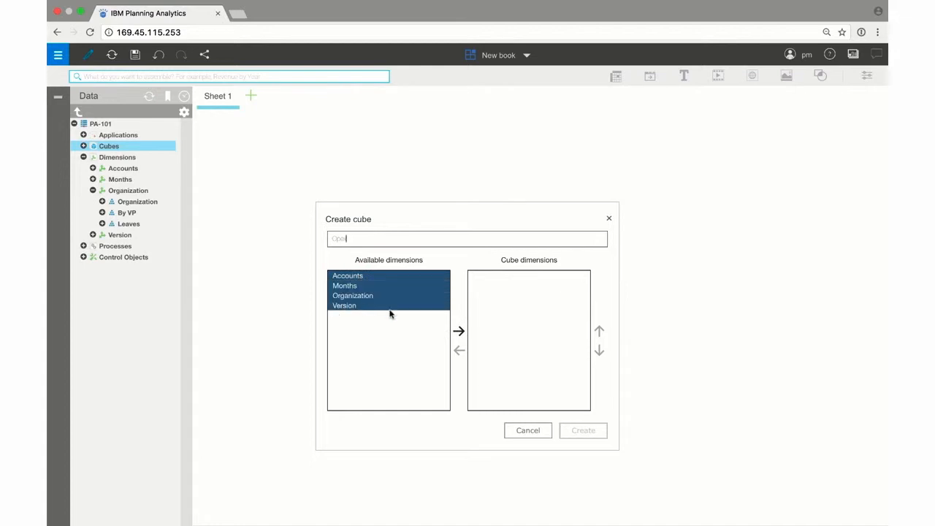
left_click(459, 334)
left_click(580, 432)
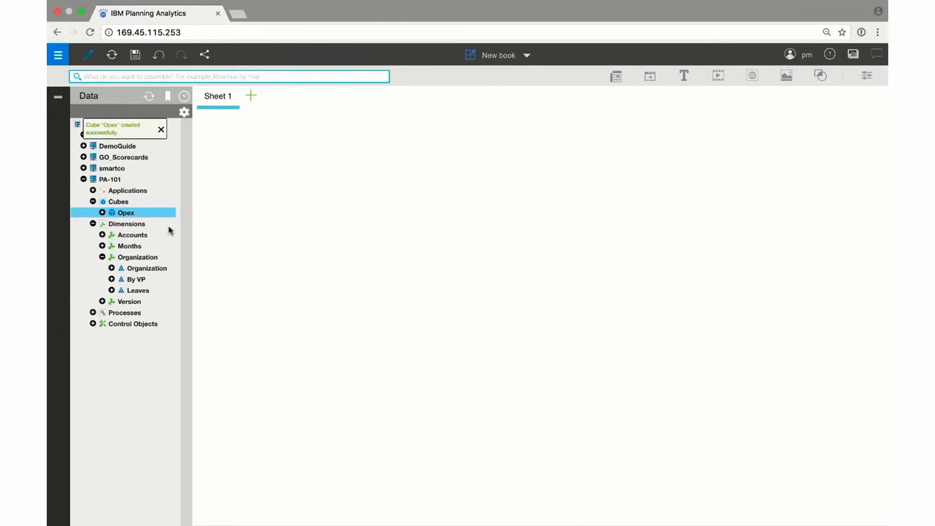
Add a new view of the Opex cube and place Accounts in its context area.
right_click(157, 212)
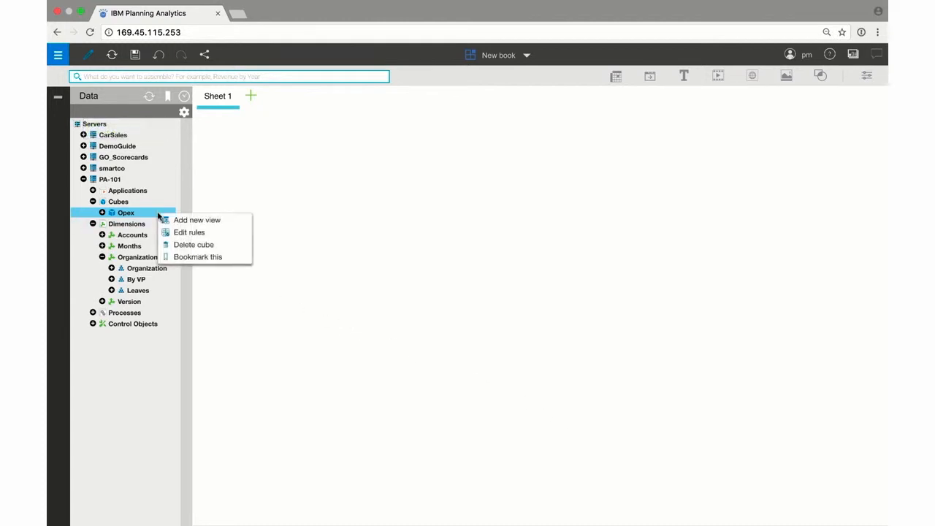
left_click(184, 221)
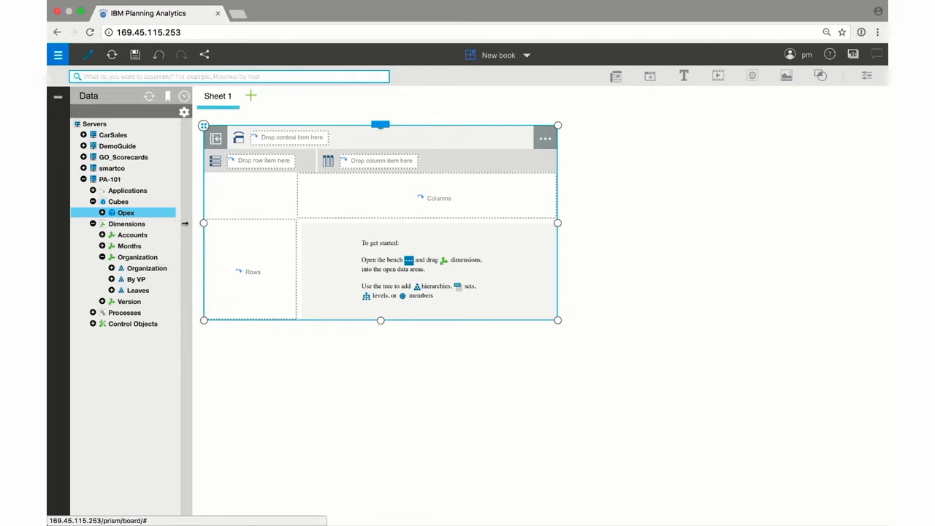
left_click_drag(149, 236, 269, 144)
Put the Organization hierarchy on the view's rows and Version on its columns.
left_click(153, 269)
left_click_drag(153, 270, 232, 253)
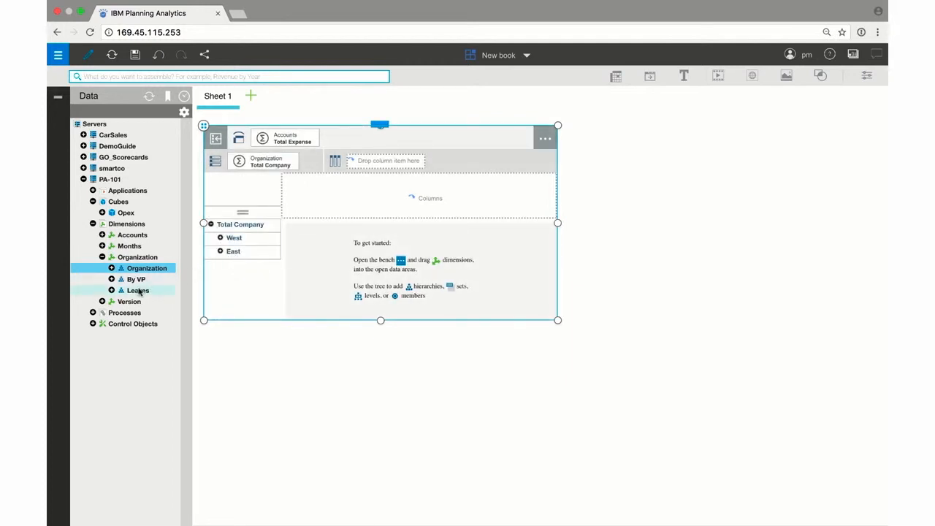
left_click_drag(130, 301, 393, 202)
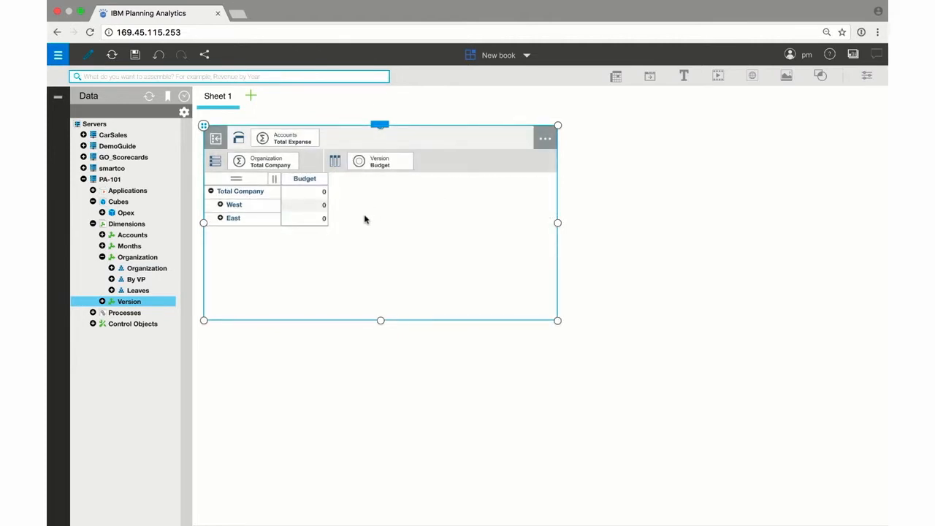
Add Months to the context area and switch the Version selection to BVA.
left_click_drag(136, 247, 336, 142)
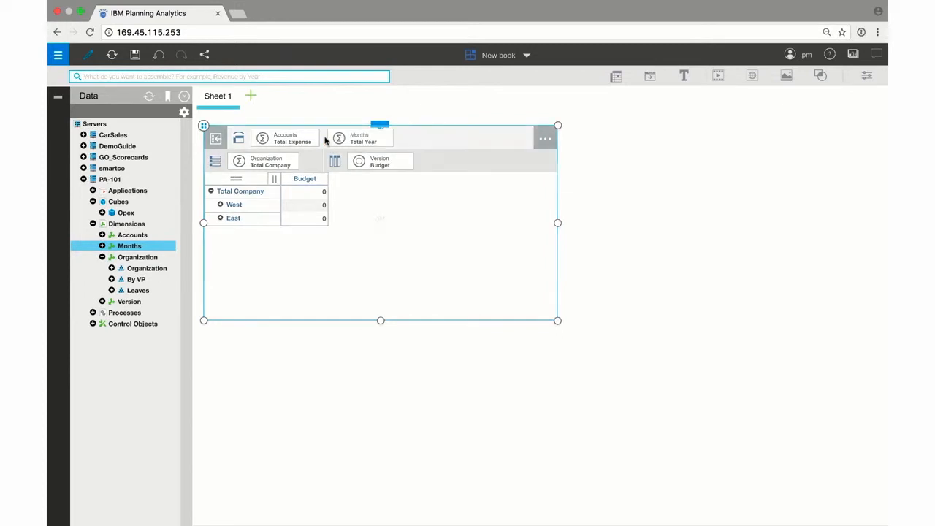
left_click(377, 160)
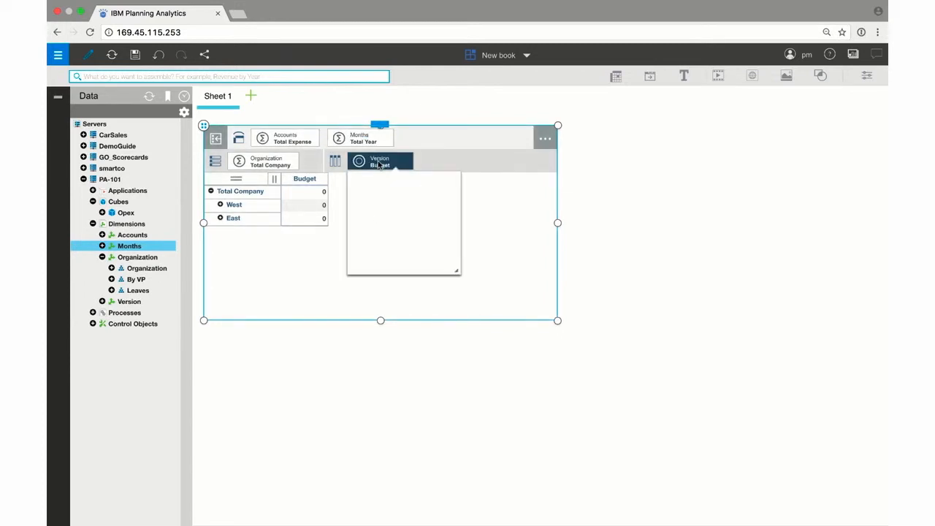
left_click(383, 203)
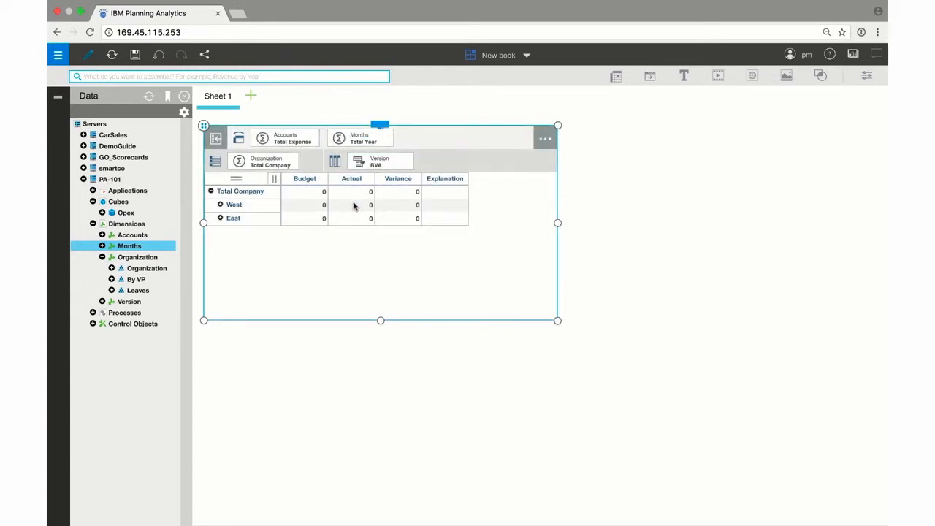
Expand West and East in the rows to show their states.
left_click(220, 206)
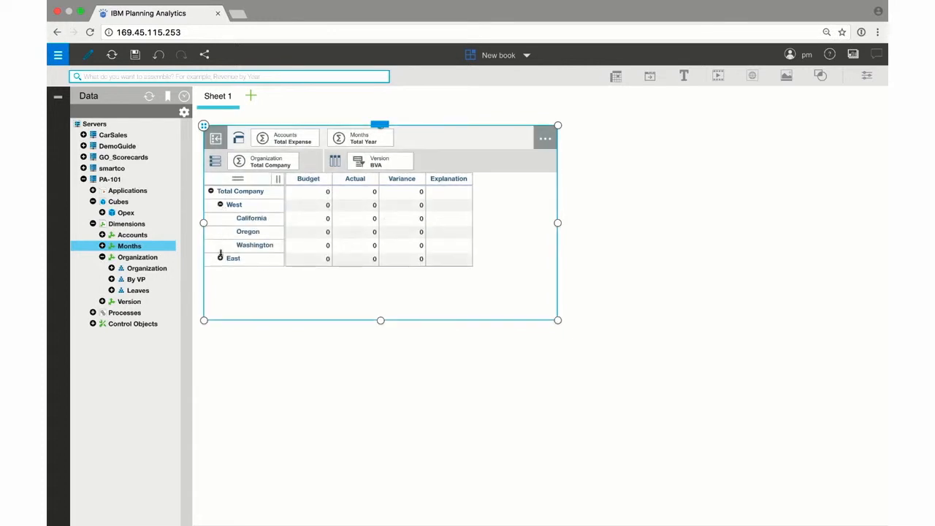
left_click(221, 259)
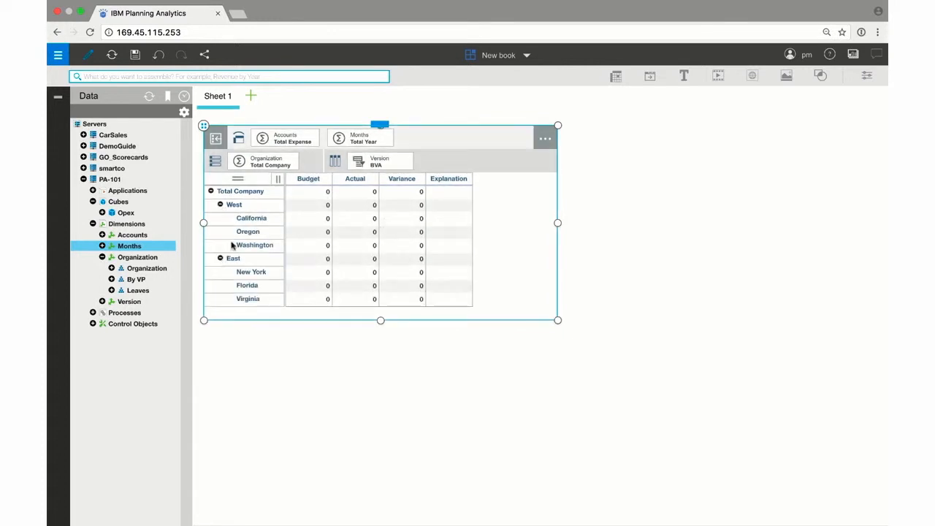
Enter a Salary budget of 10,000 for California in Jan.
left_click(291, 138)
left_click(291, 180)
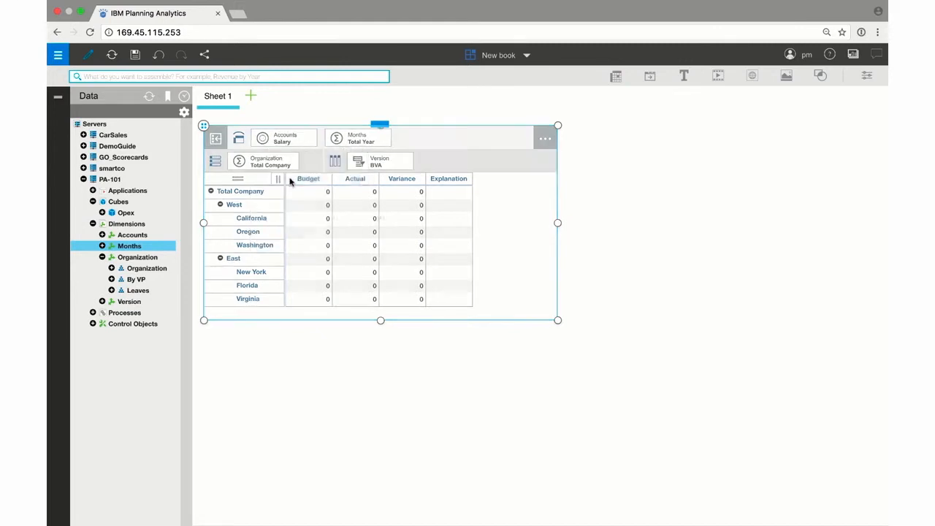
left_click(354, 143)
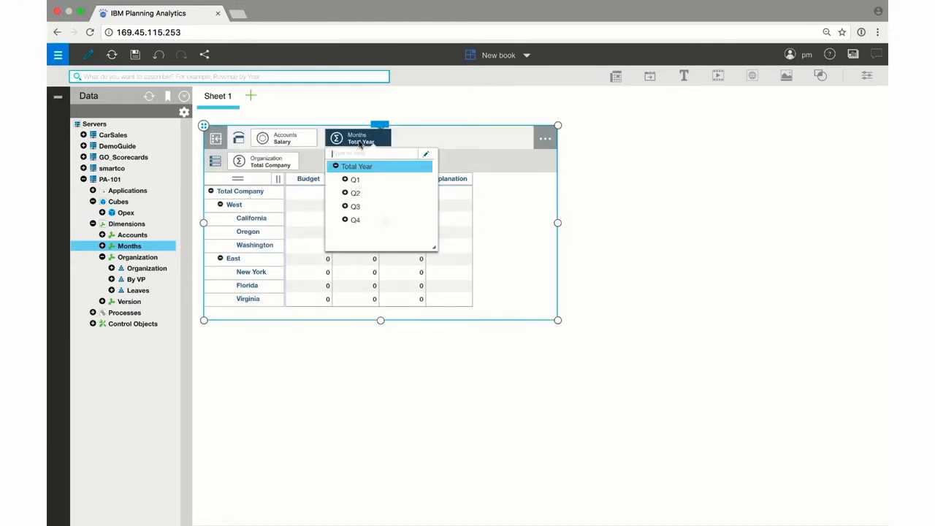
left_click(345, 180)
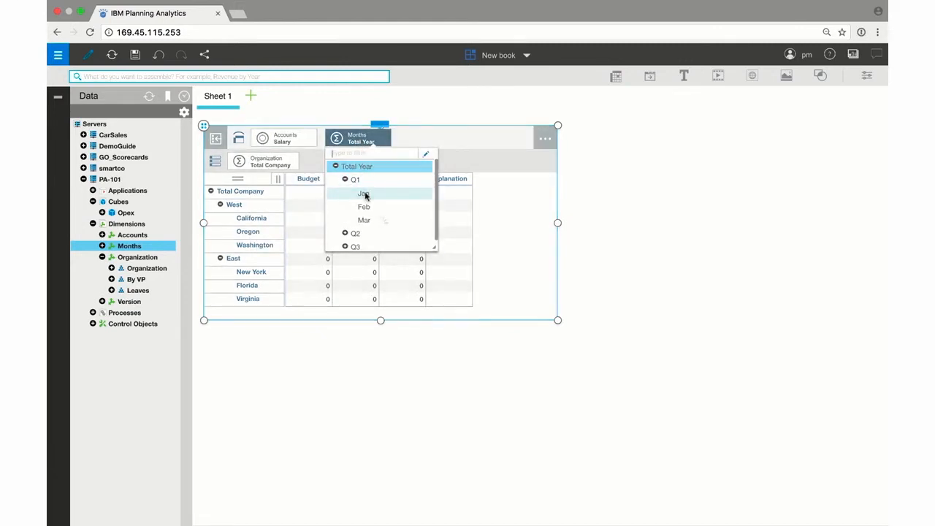
left_click(361, 193)
left_click(313, 218)
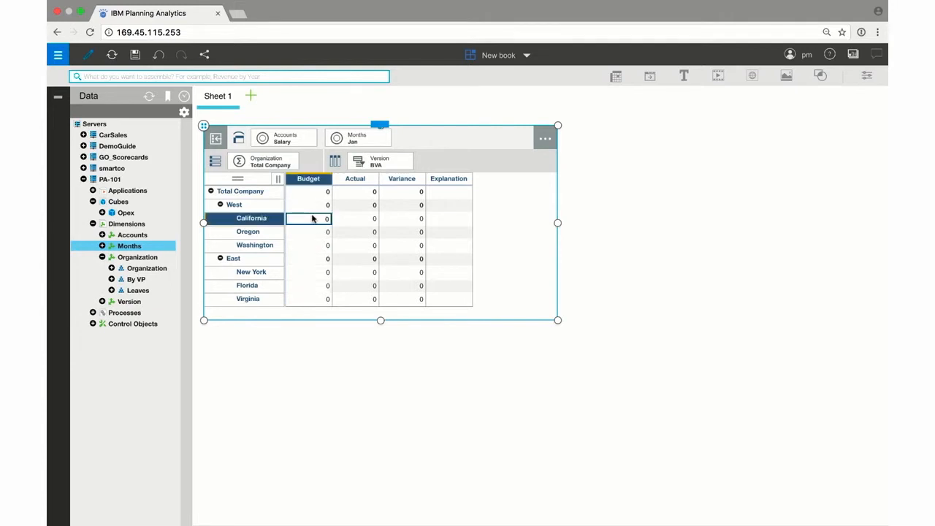
type("100")
key("Return")
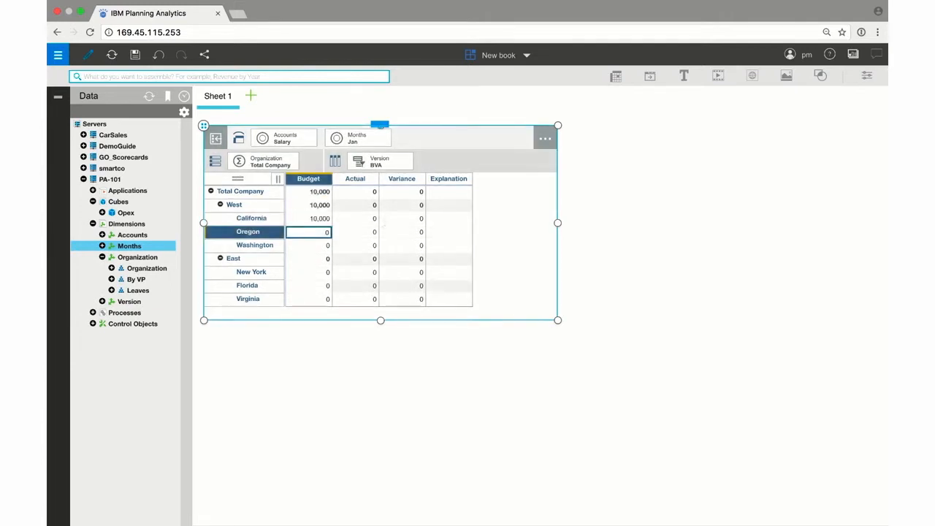
Set the view's context back to Total Expense and Total Year.
left_click(298, 140)
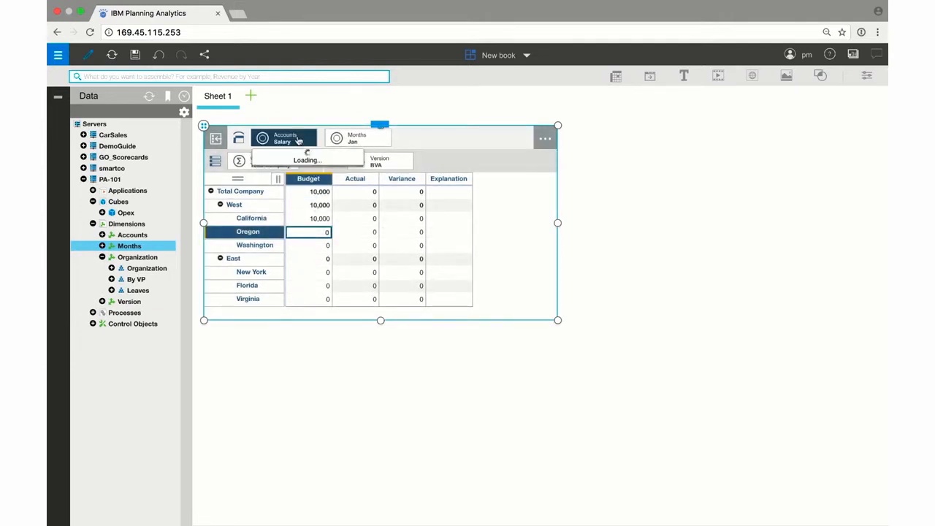
left_click(296, 167)
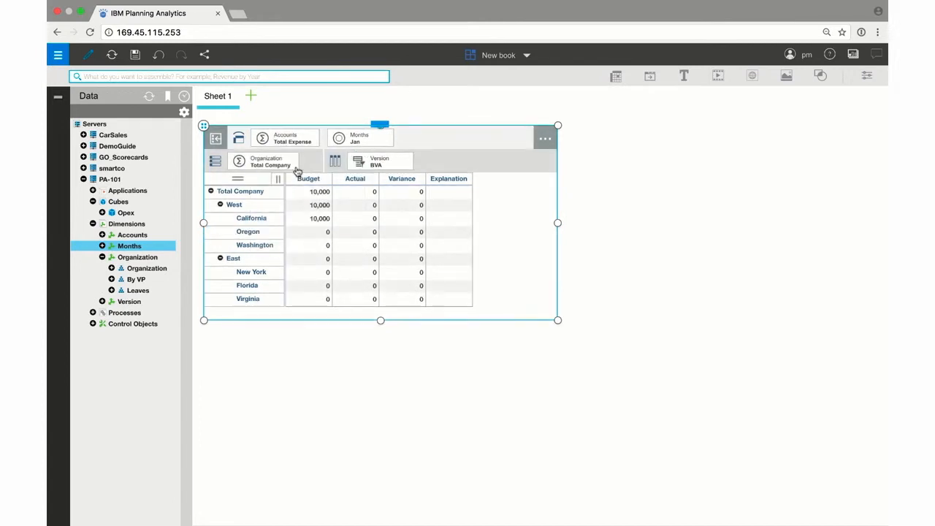
left_click(361, 141)
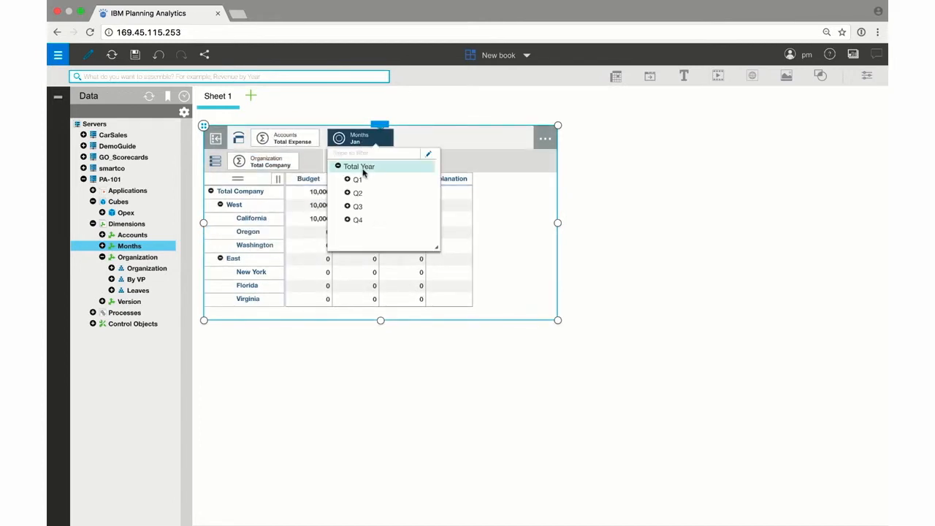
left_click(359, 167)
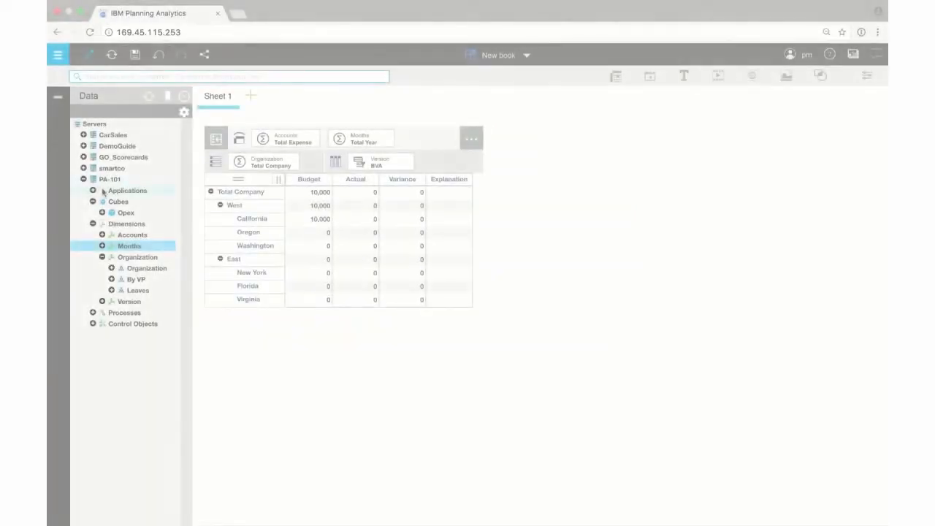
Place the LoadData template from the application's Templates onto the sheet beside the view.
left_click(93, 190)
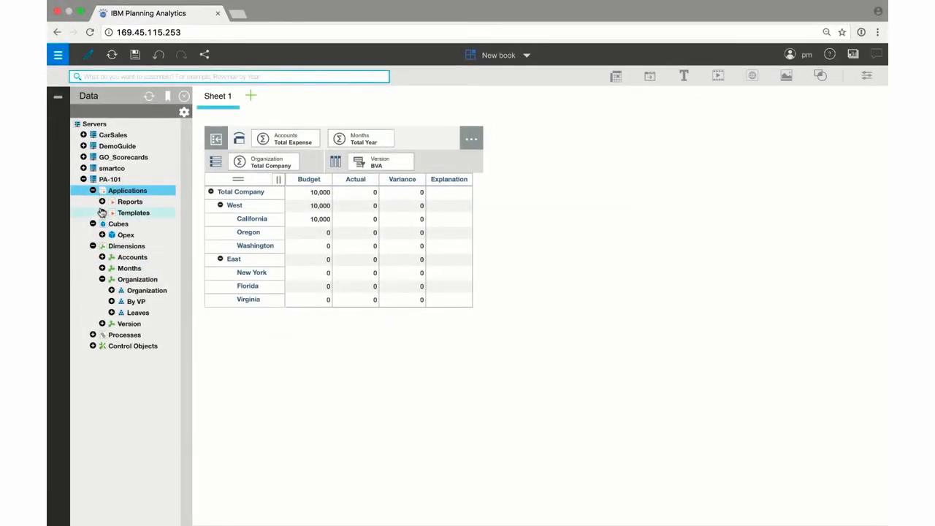
left_click(103, 213)
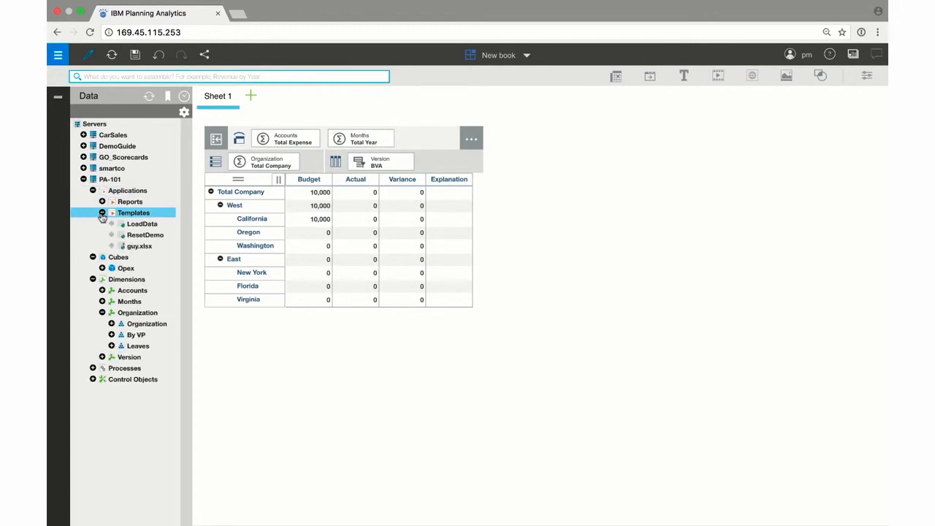
left_click(141, 227)
left_click_drag(141, 229, 535, 153)
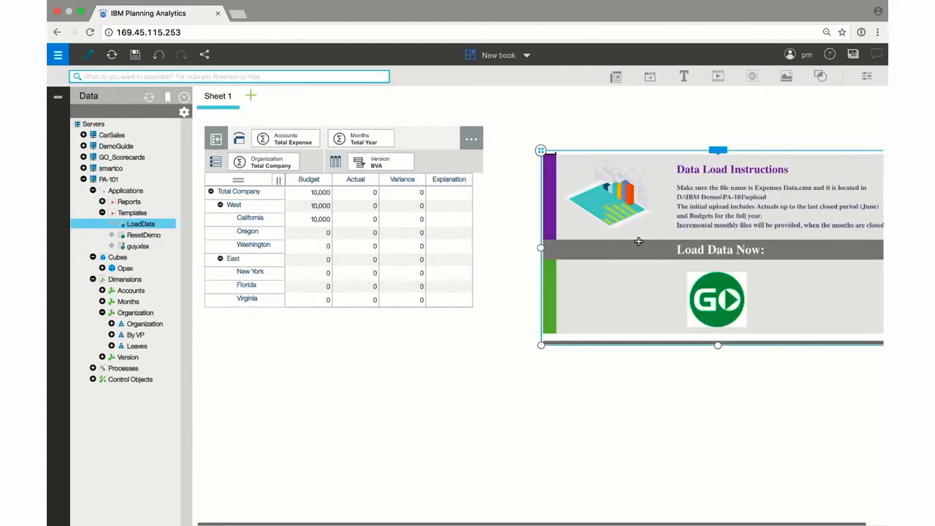
Move the LoadData template up and run its data load process.
left_click_drag(540, 149, 503, 125)
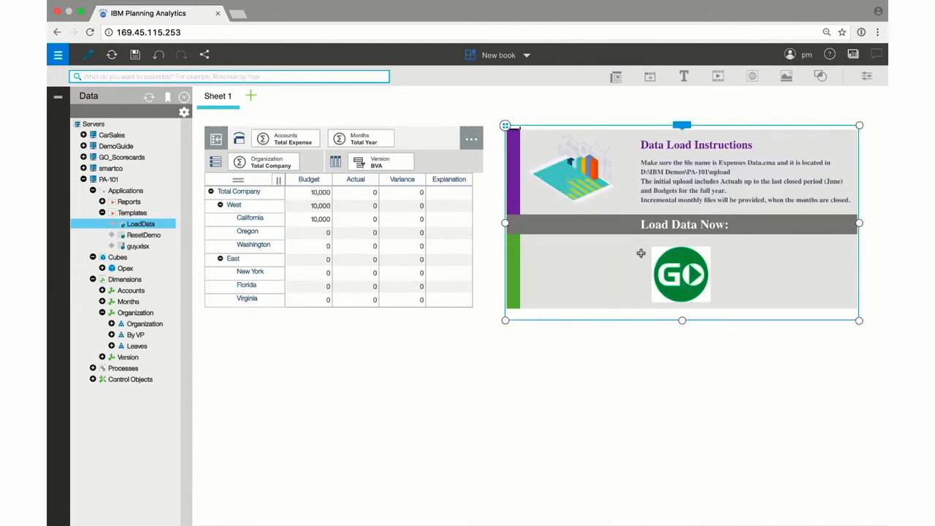
left_click(687, 281)
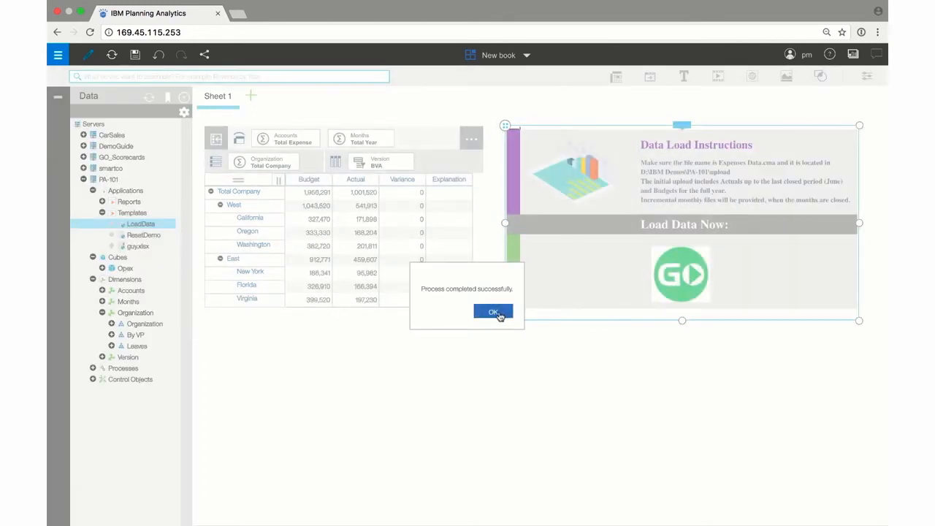
left_click(494, 313)
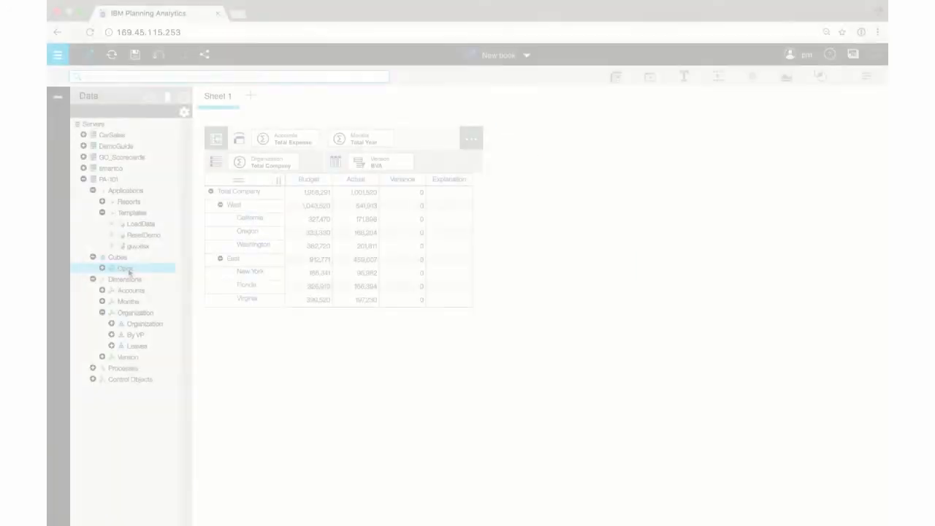
Add the rule ['Variance']=N: ['Budget']-['Actual']; to the Opex cube rules, save it and refresh.
right_click(129, 270)
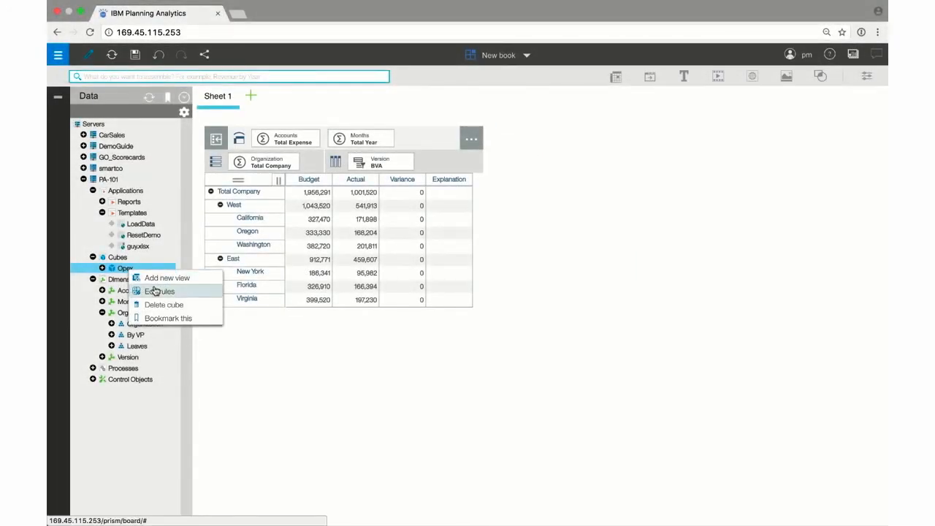
left_click(156, 290)
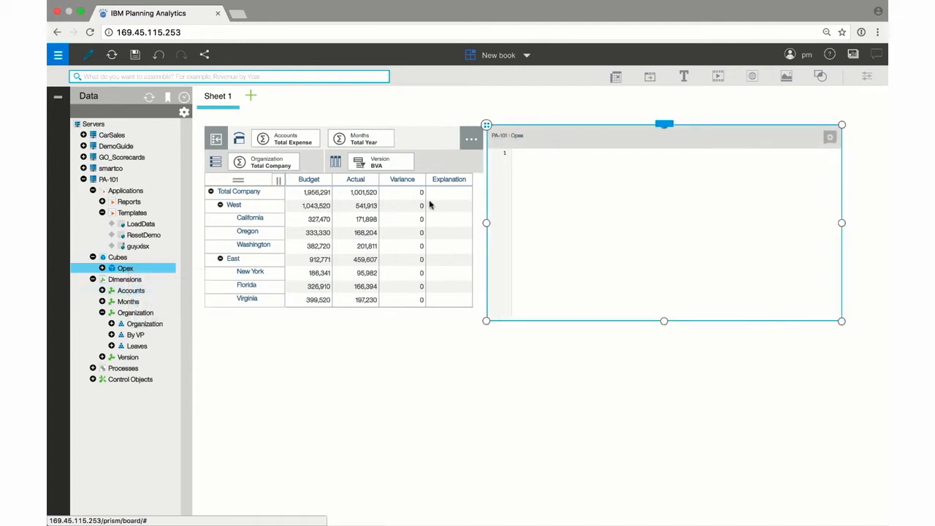
type("['Variance']=N: ['Budget']-['Actual'];")
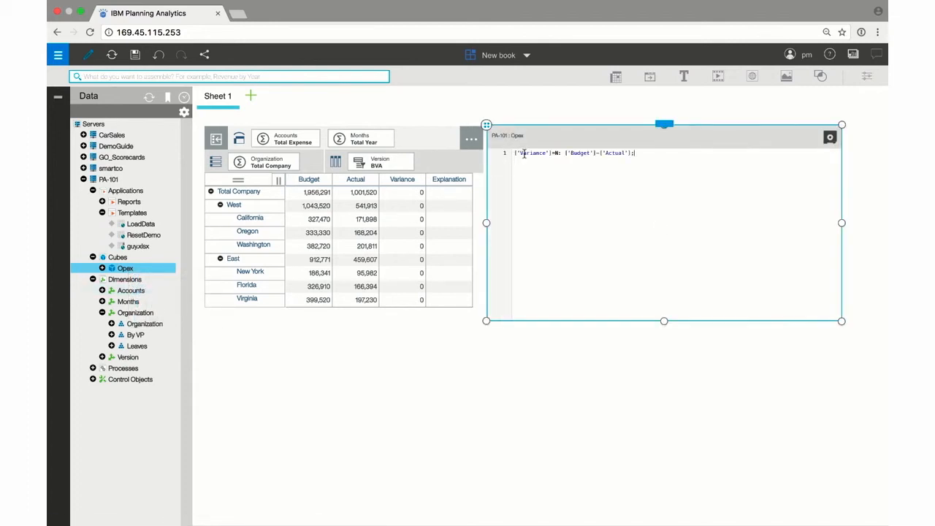
left_click(832, 139)
left_click(111, 55)
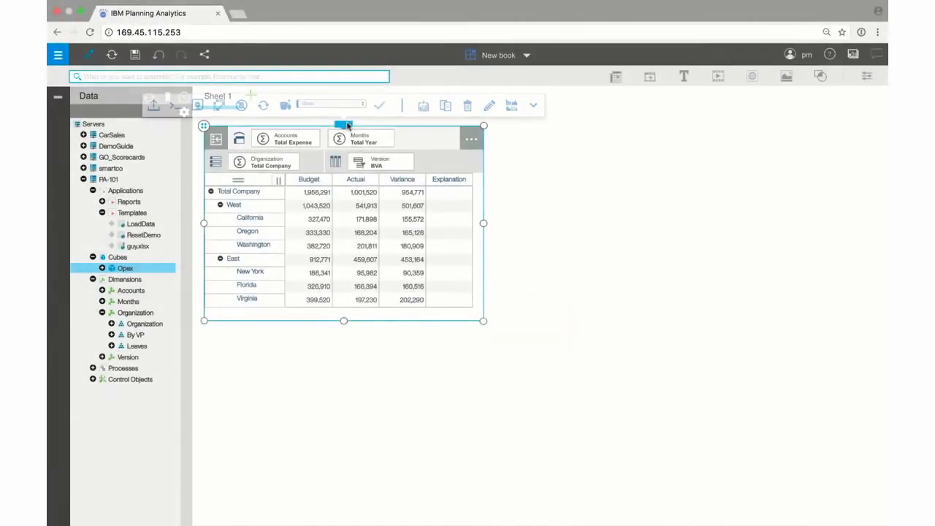
Duplicate the expense view on the sheet.
left_click(448, 108)
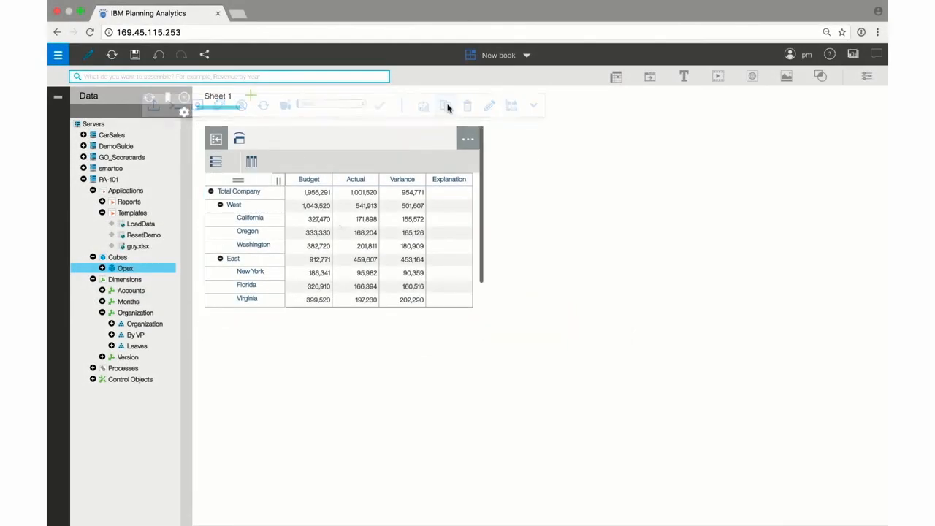
key("ctrl+v")
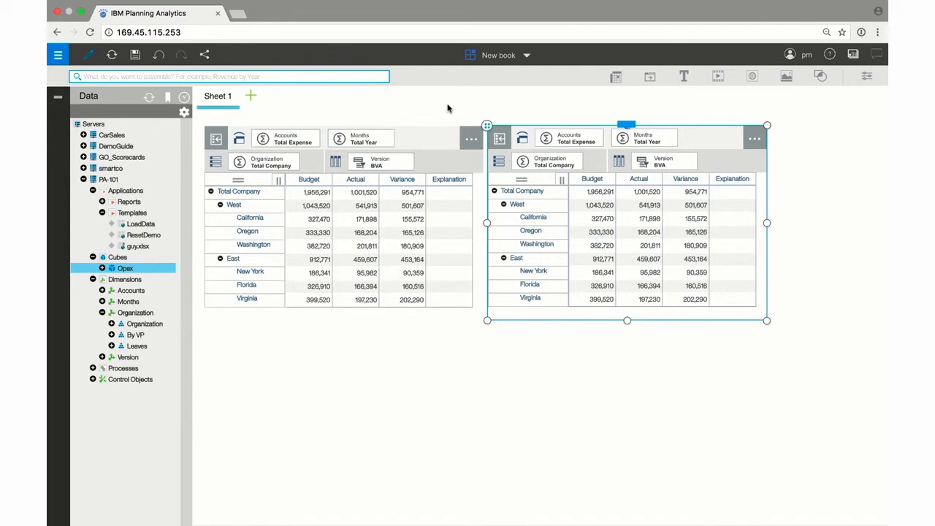
Put the By VP hierarchy on the copied view's rows and expand VP1 and VP2.
left_click_drag(136, 335, 545, 164)
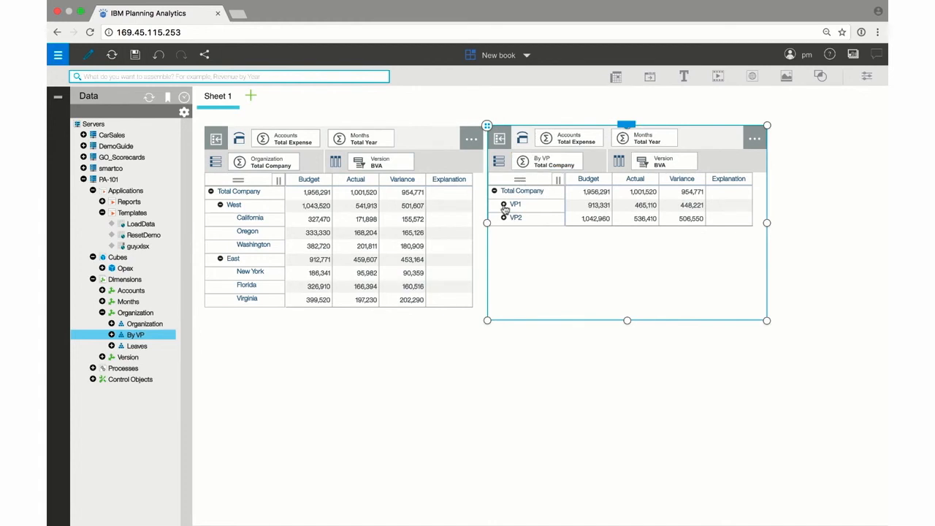
left_click(504, 205)
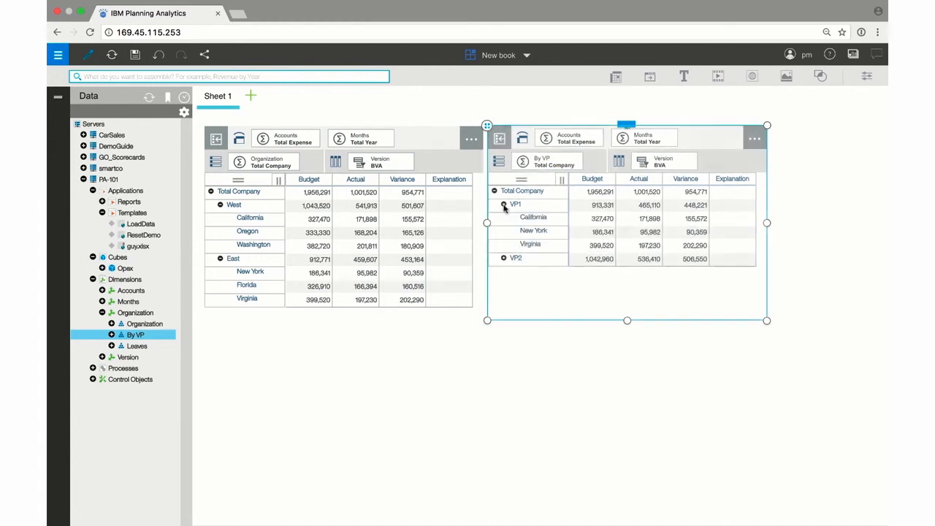
left_click(503, 259)
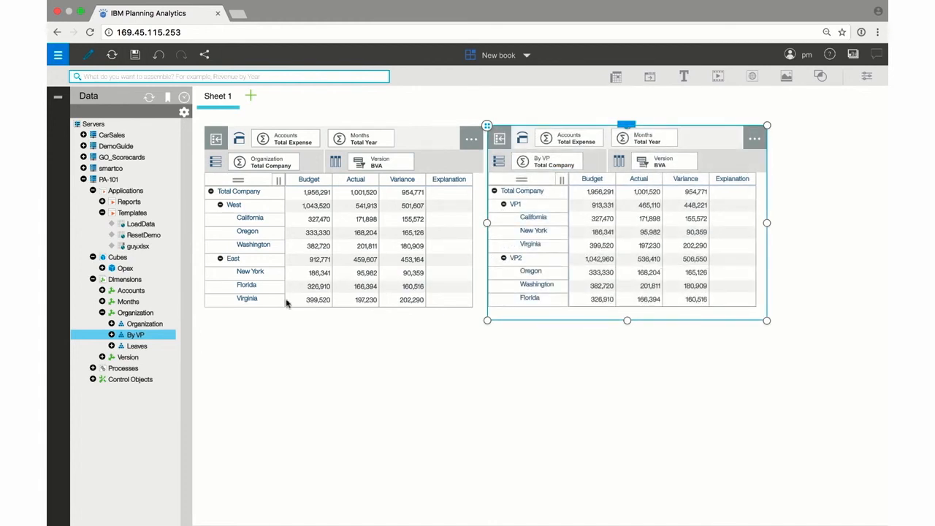
Edit the By VP hierarchy to move Oregon from VP2 under VP1, then refresh the views.
right_click(146, 337)
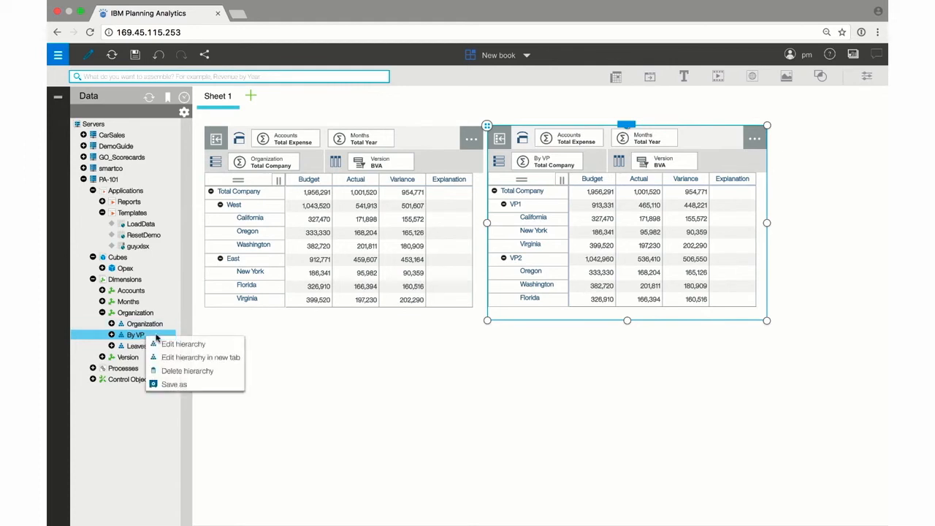
left_click(173, 344)
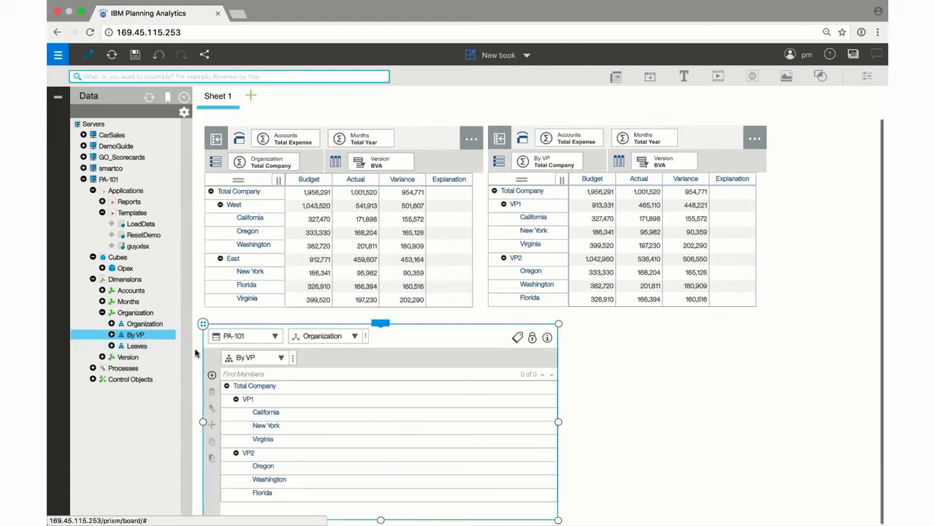
left_click(275, 469)
left_click_drag(275, 470, 269, 411)
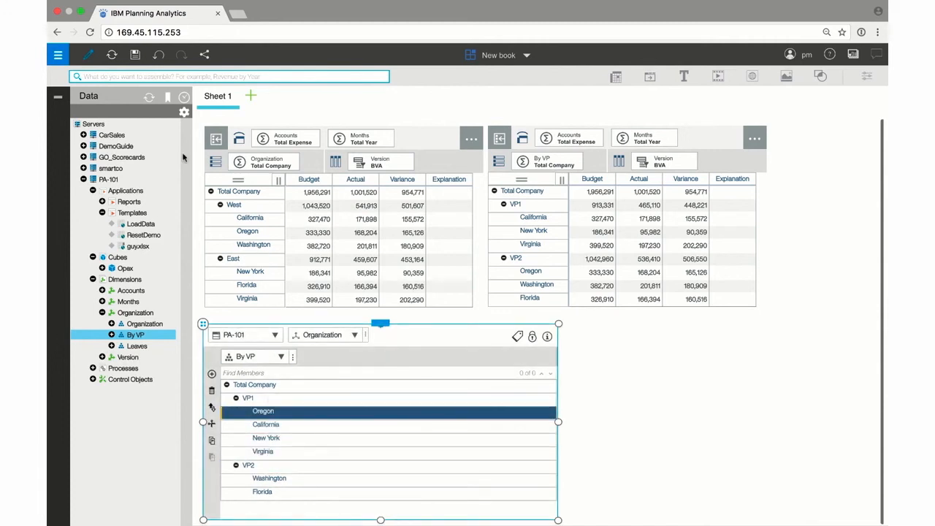
left_click(111, 56)
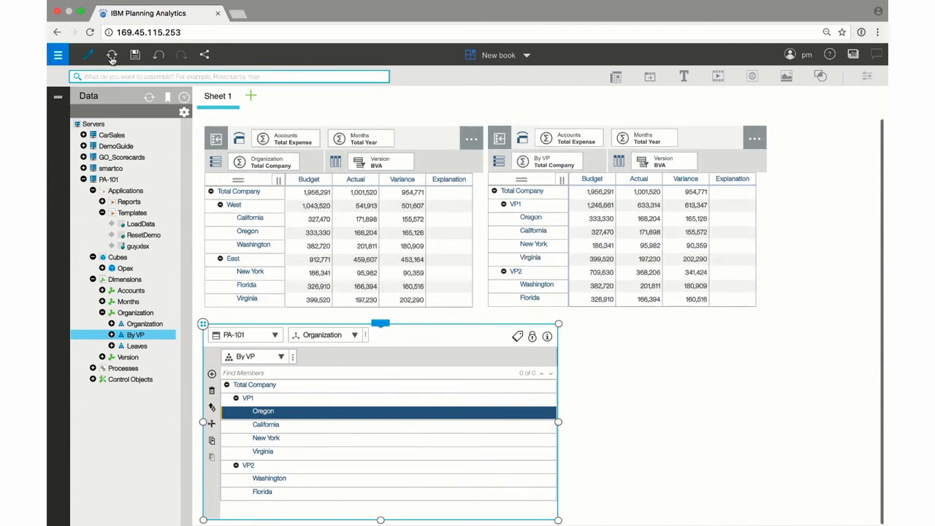